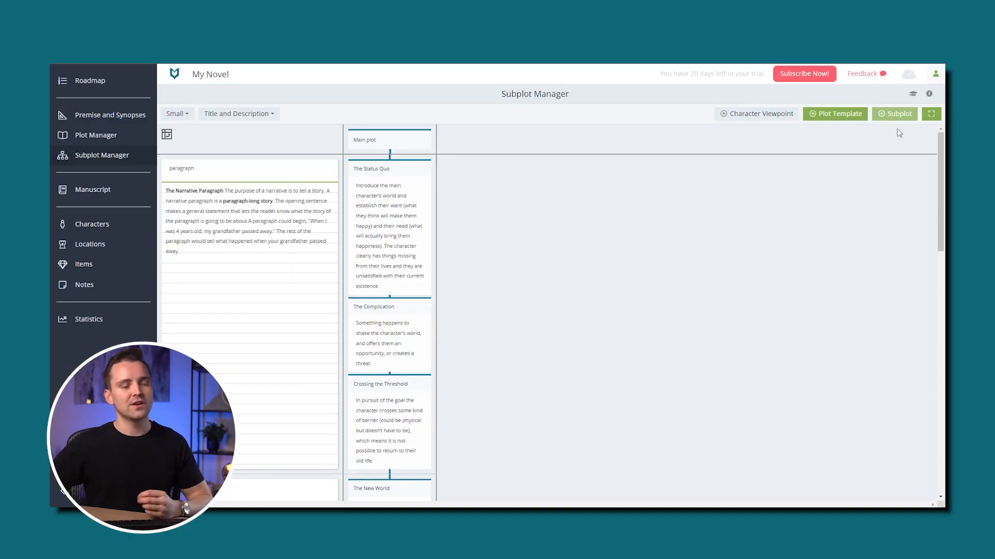
# Step: Start a new subplot named "My new subplot" and give it a red colour
pyautogui.click(892, 113)
pyautogui.click(455, 148)
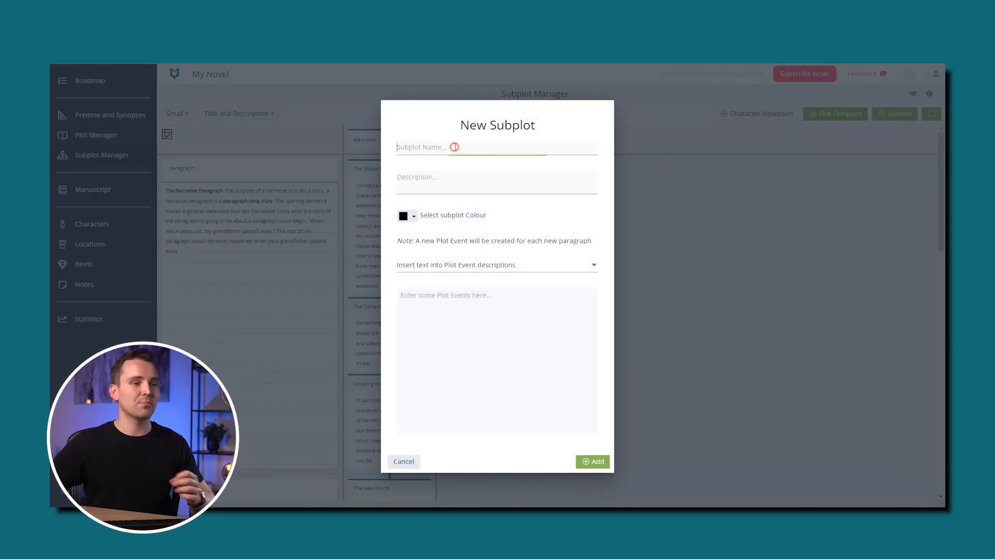
pyautogui.write('My new subplot')
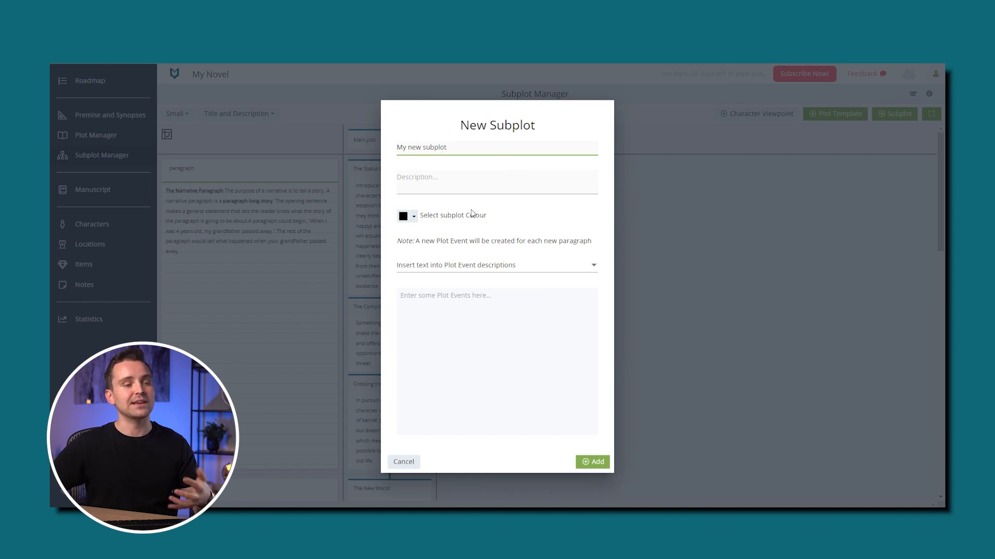
pyautogui.click(414, 217)
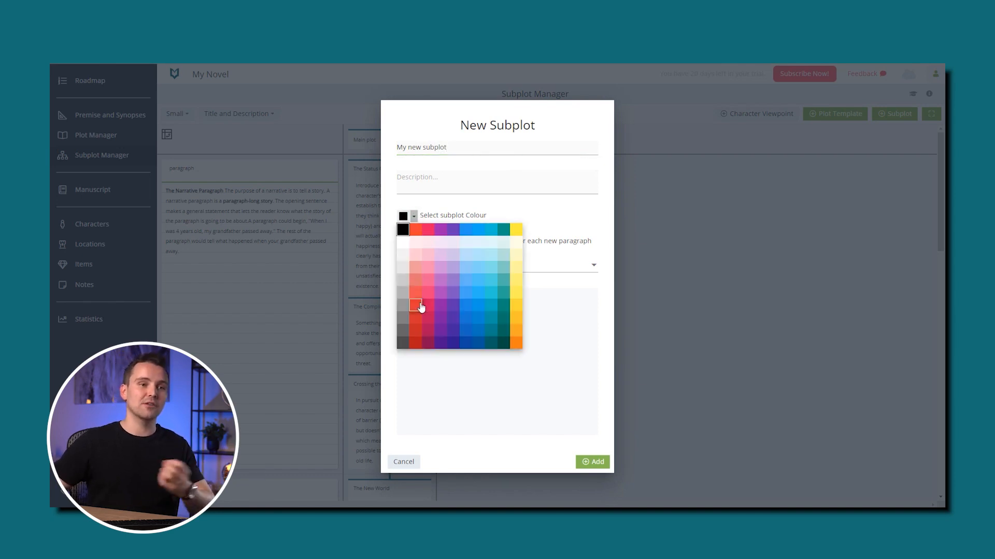
pyautogui.click(421, 307)
# Step: Enter "Here is a subplot event", "Here is another subplot event" and "Here is a third subplot event" as plot event titles and add the subplot
pyautogui.write('Here is a third subplot event')
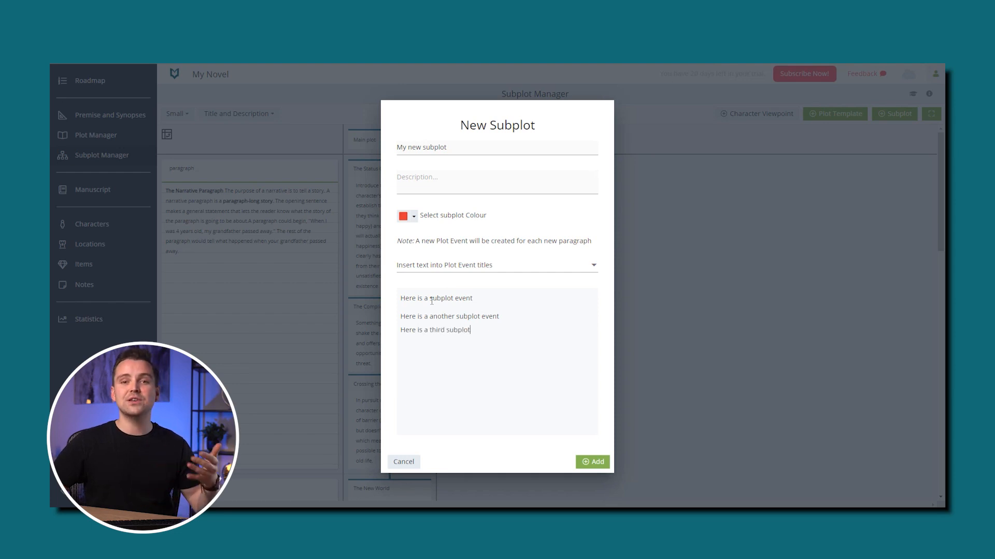
pyautogui.click(599, 461)
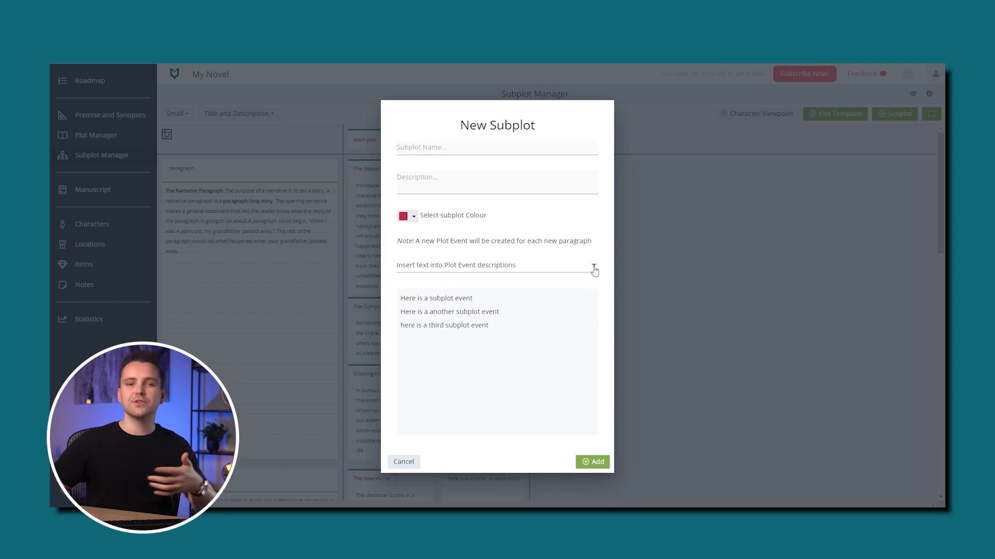
pyautogui.click(594, 267)
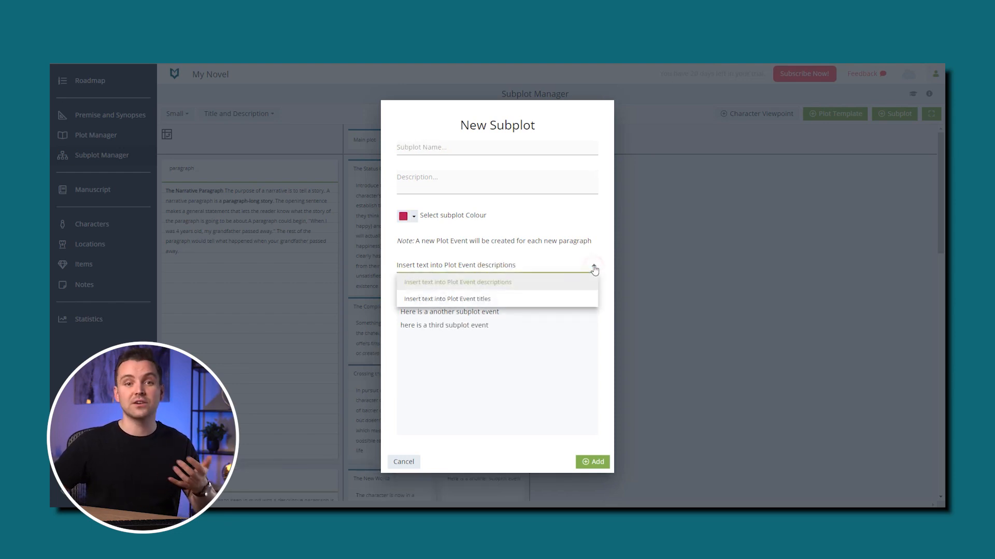
pyautogui.click(501, 302)
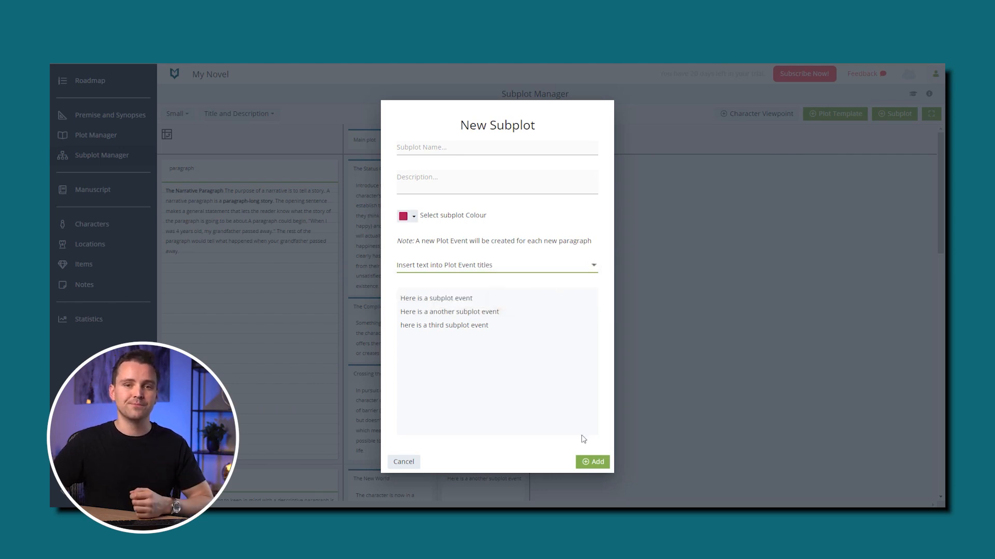
pyautogui.click(596, 464)
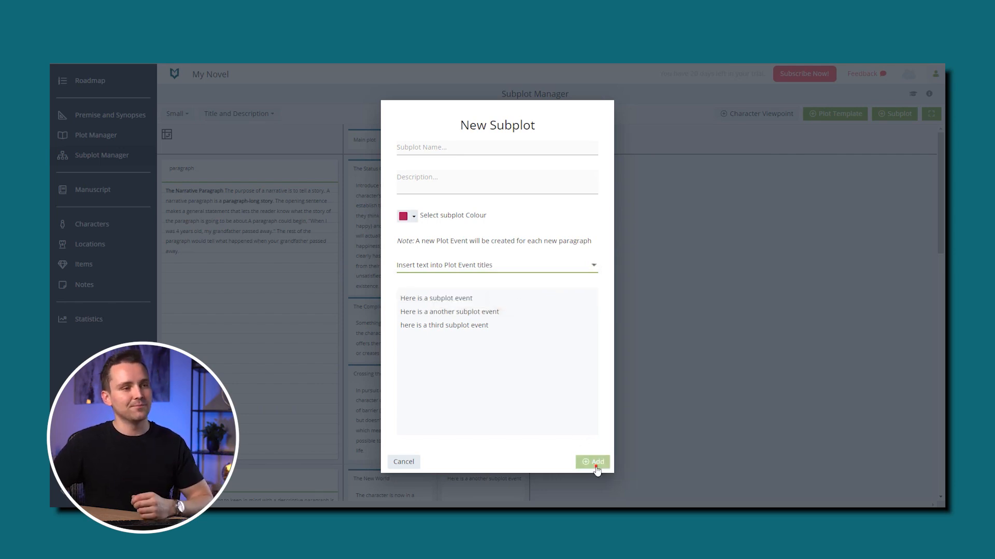
# Step: Try moving "Here is another subplot event" up to the first scene and adding a plot event below "Here is a subplot event"
pyautogui.scroll(-3, 500, 362)
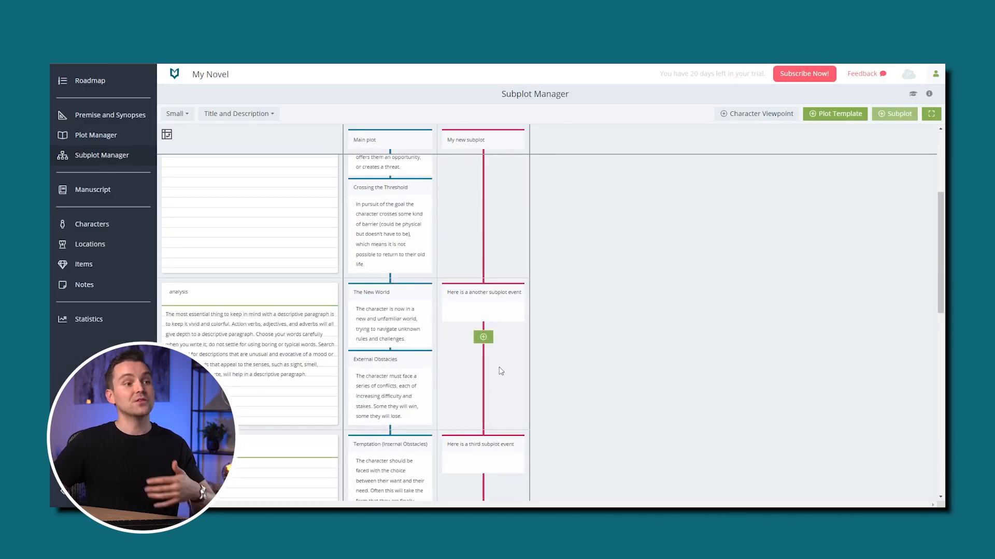
pyautogui.scroll(-2, 501, 371)
pyautogui.scroll(5, 571, 366)
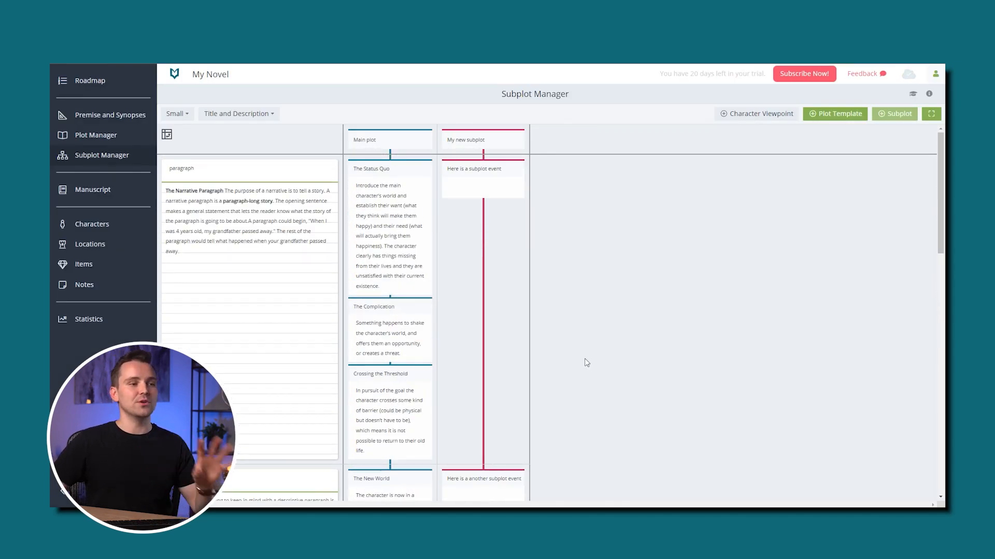
pyautogui.moveTo(493, 490); pyautogui.dragTo(498, 234)
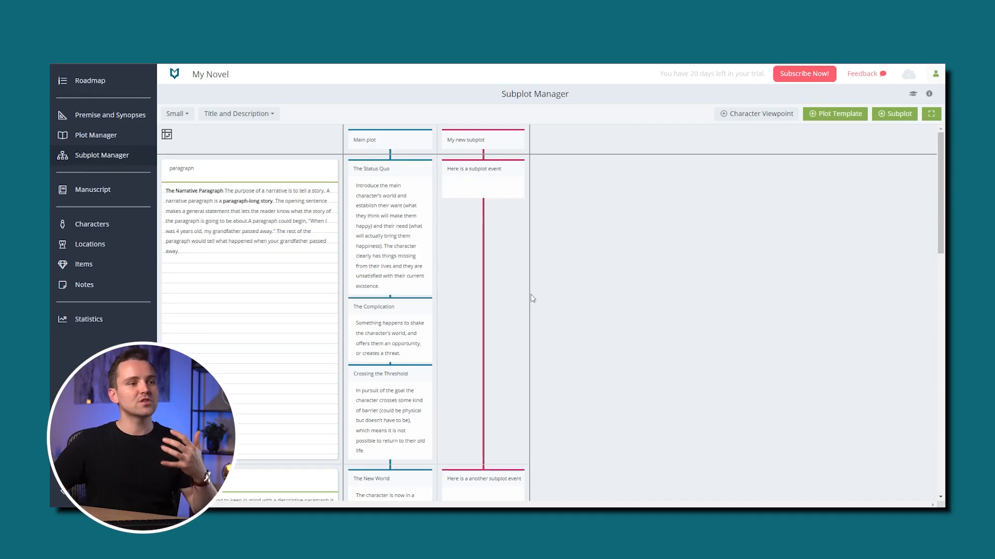
pyautogui.moveTo(483, 215)
pyautogui.click(482, 217)
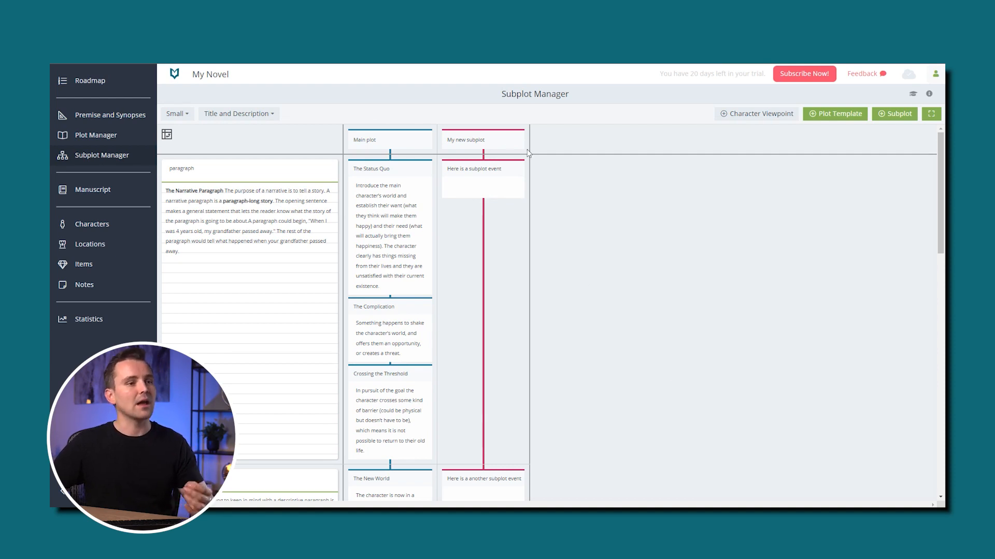
# Step: Open the "My new subplot" column's details for editing
pyautogui.click(514, 139)
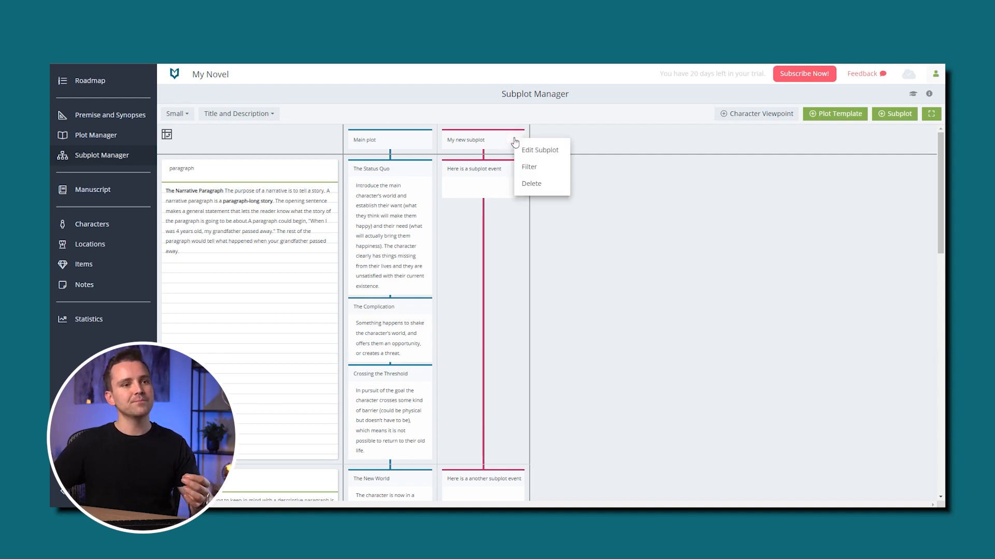
pyautogui.click(550, 151)
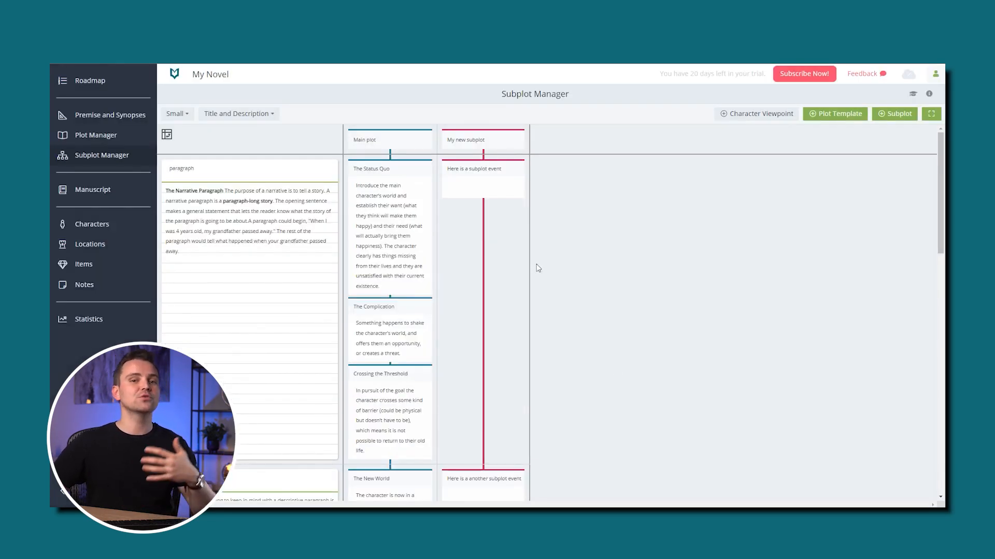
# Step: Filter the board to show only "My new subplot" and clear the filter
pyautogui.click(516, 143)
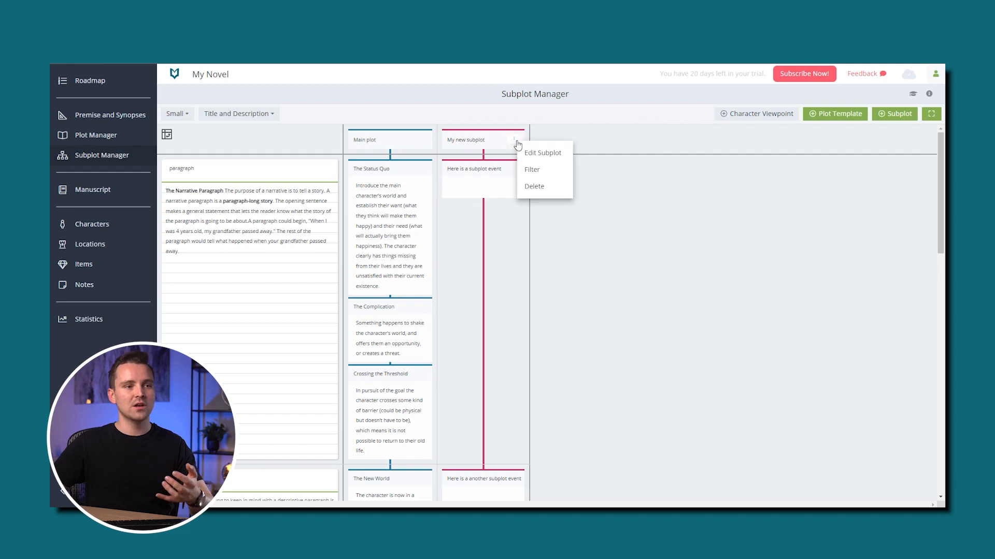
pyautogui.click(548, 171)
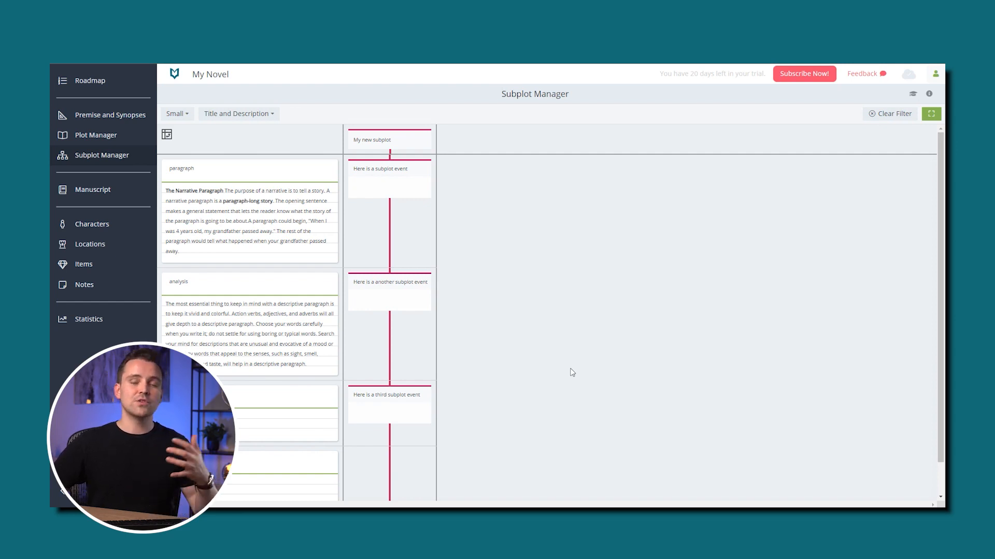
pyautogui.click(892, 115)
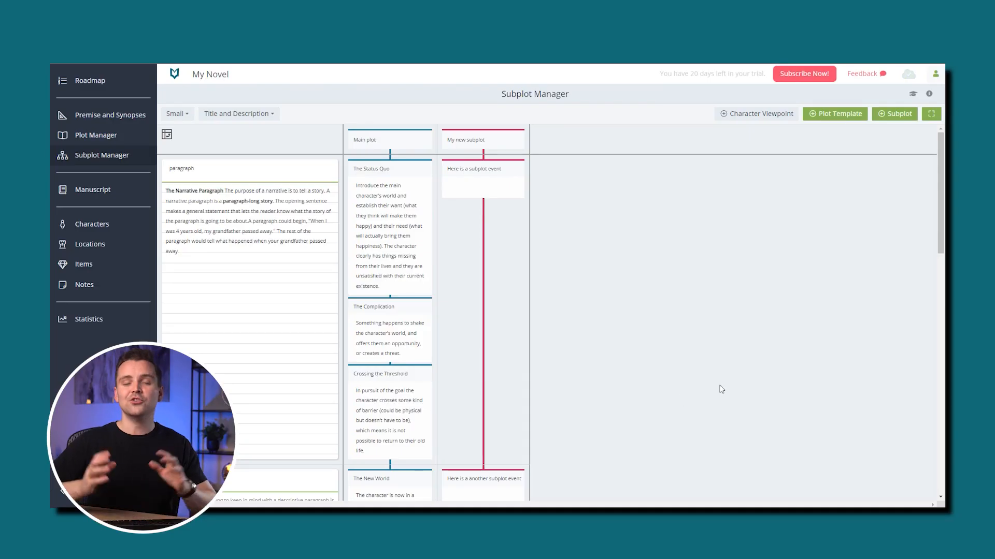
# Step: Add the Universal plot template to the board as another subplot
pyautogui.click(863, 121)
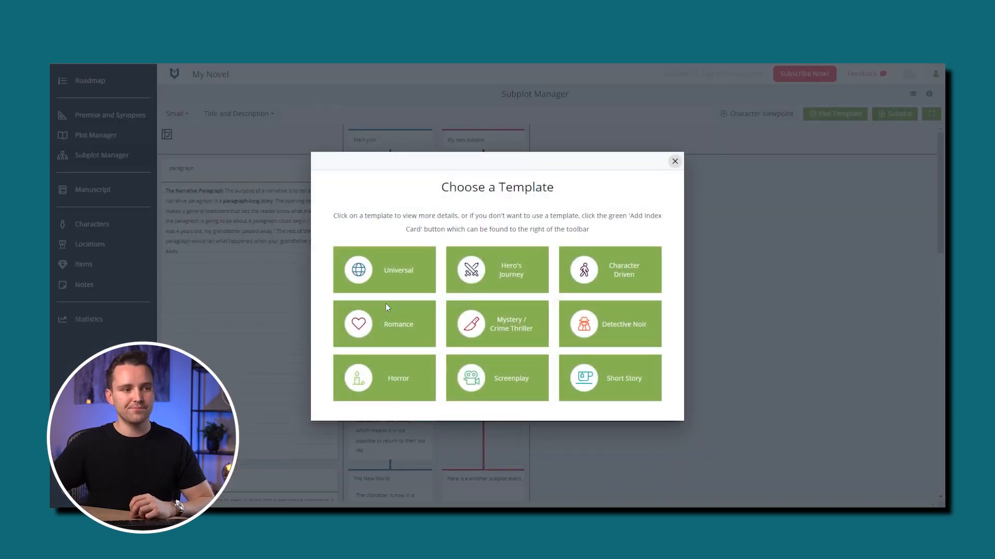
pyautogui.click(401, 278)
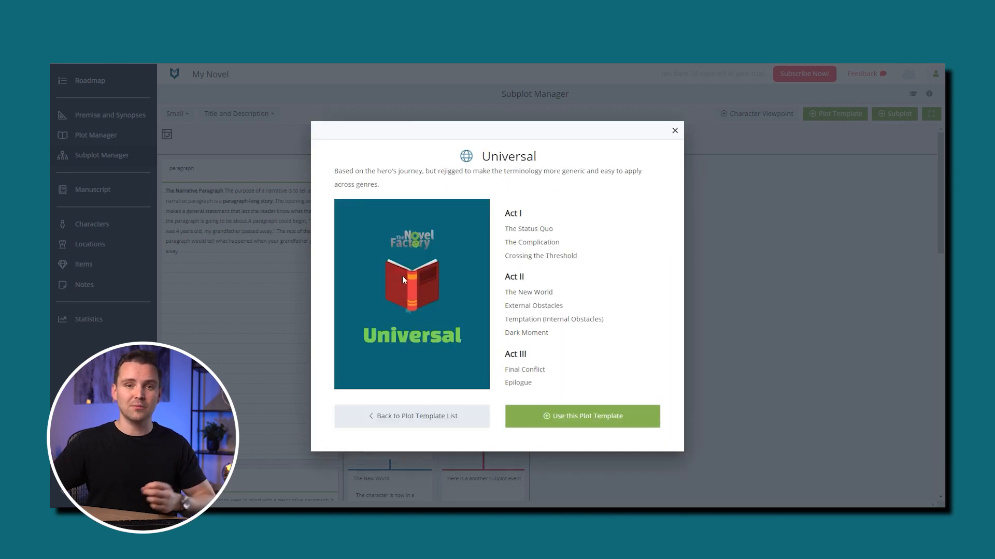
pyautogui.click(593, 427)
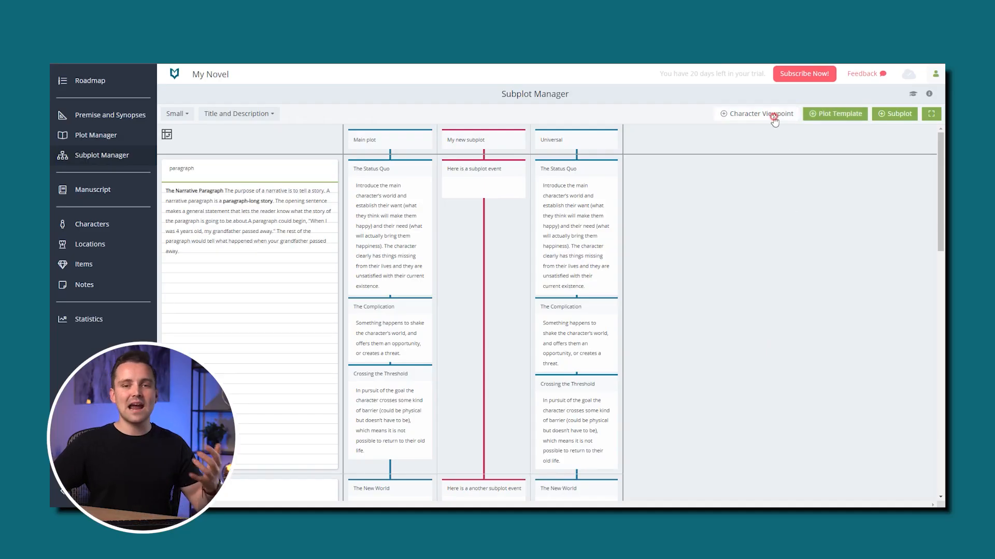
# Step: Add a character viewpoint for the listed character with a purple colour
pyautogui.click(773, 117)
pyautogui.click(456, 320)
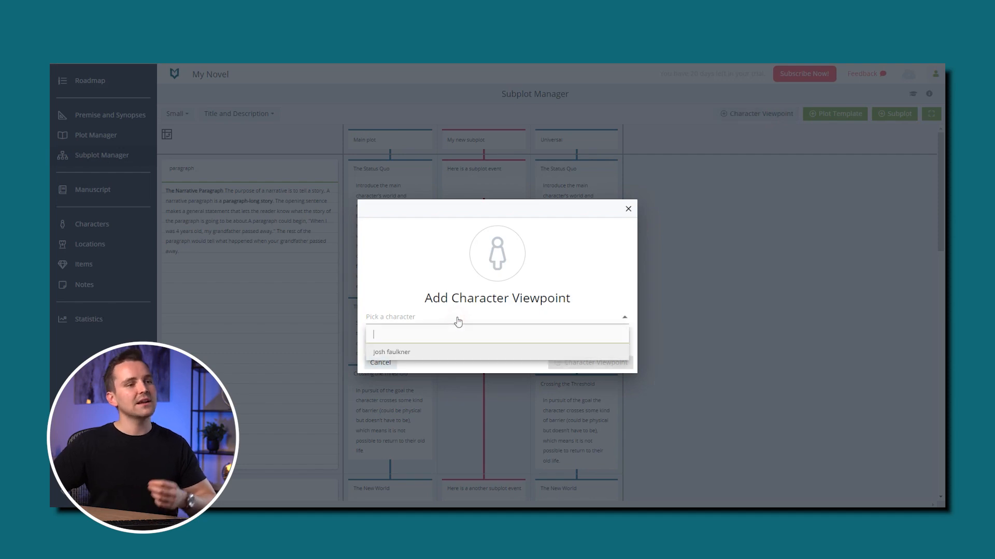
pyautogui.click(393, 353)
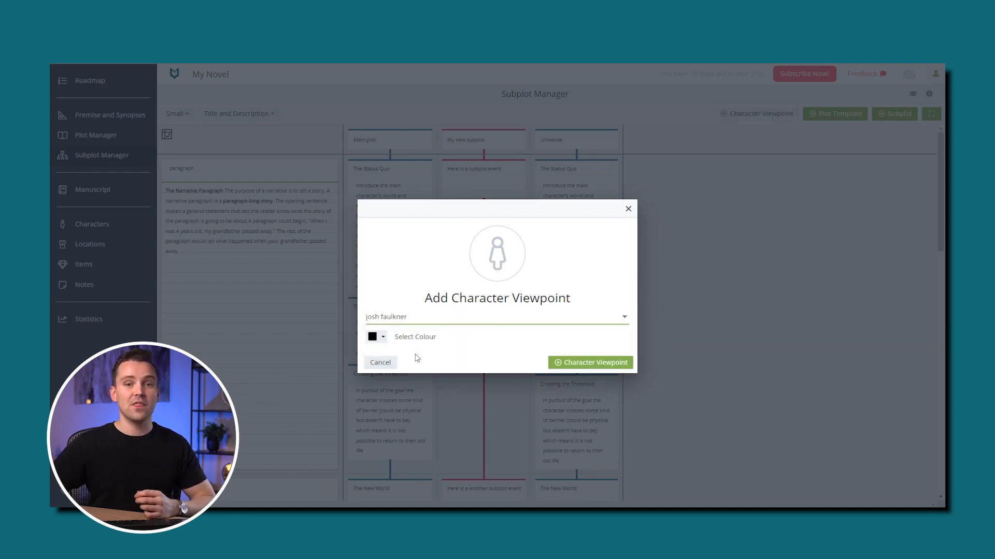
pyautogui.click(383, 337)
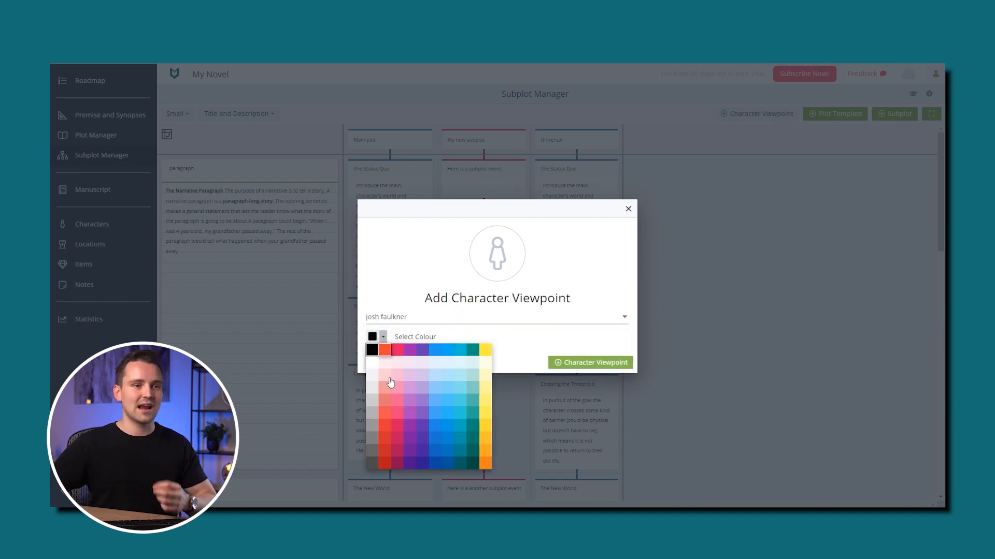
pyautogui.click(409, 440)
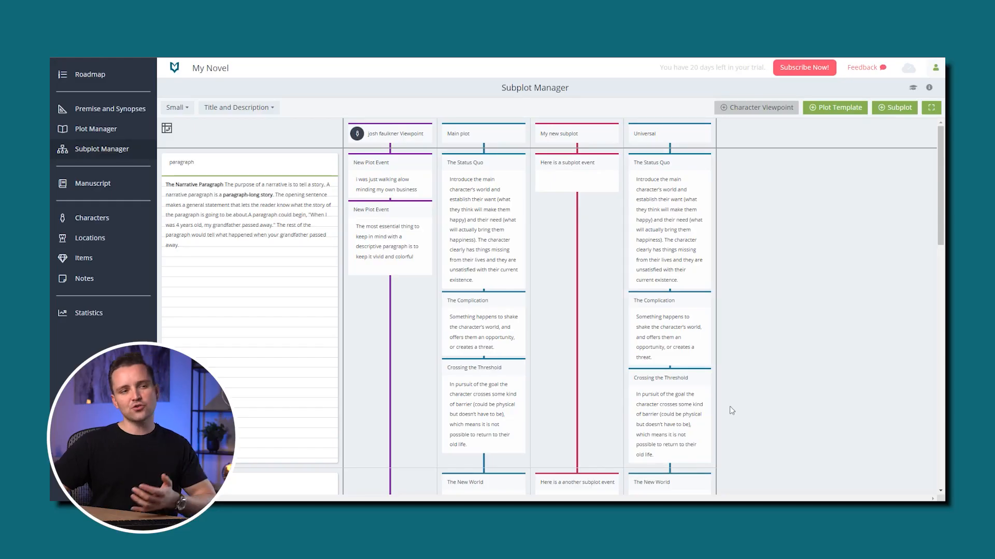
# Step: Try the Medium and Large card sizes and return the cards to Small
pyautogui.click(176, 107)
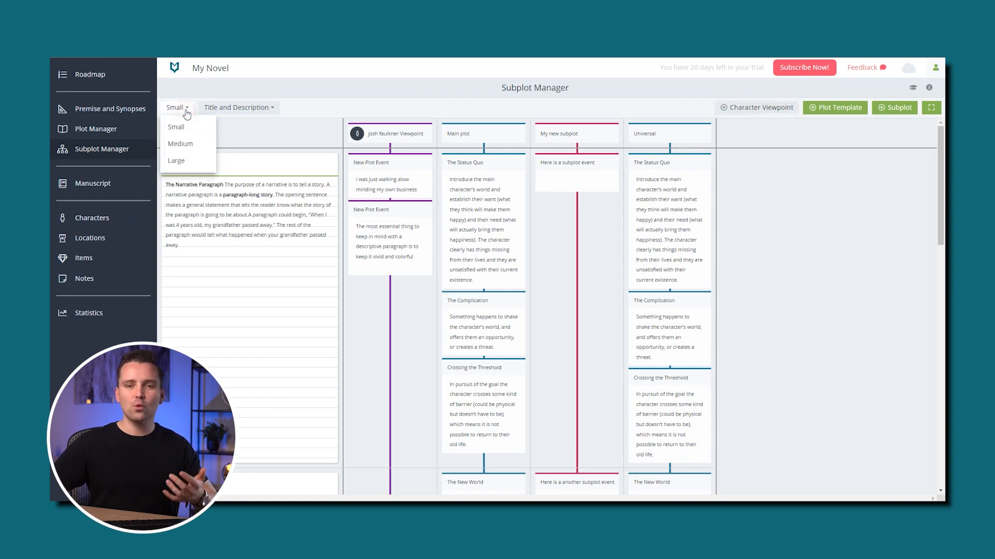
pyautogui.click(200, 145)
pyautogui.click(176, 108)
pyautogui.click(196, 161)
pyautogui.click(178, 107)
pyautogui.click(200, 132)
# Step: Try the other card content display options and set the plot events to show Title only
pyautogui.click(238, 108)
pyautogui.click(245, 141)
pyautogui.click(239, 107)
pyautogui.click(257, 147)
pyautogui.click(243, 107)
pyautogui.click(245, 128)
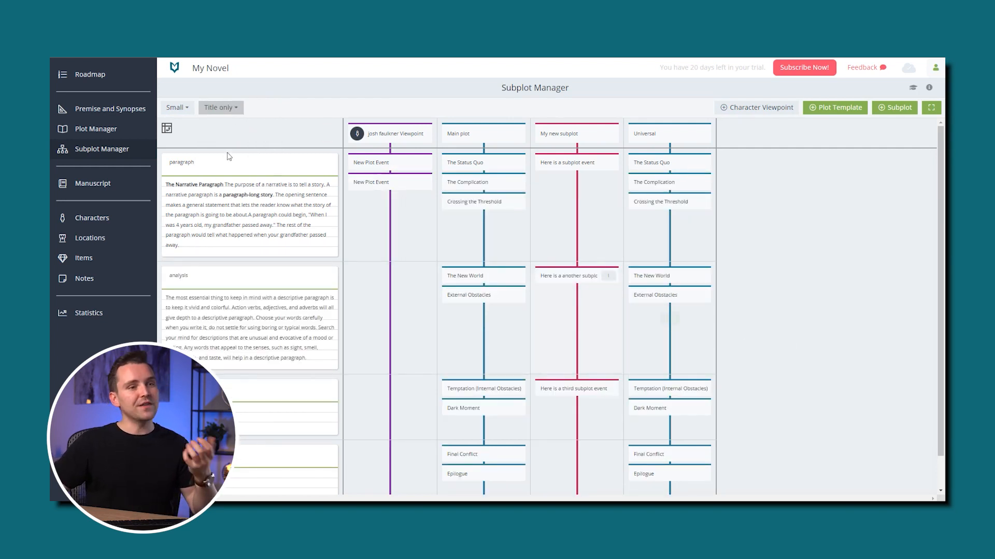
# Step: Switch the subplots to rows and back to columns, and expand the board to full screen
pyautogui.click(169, 130)
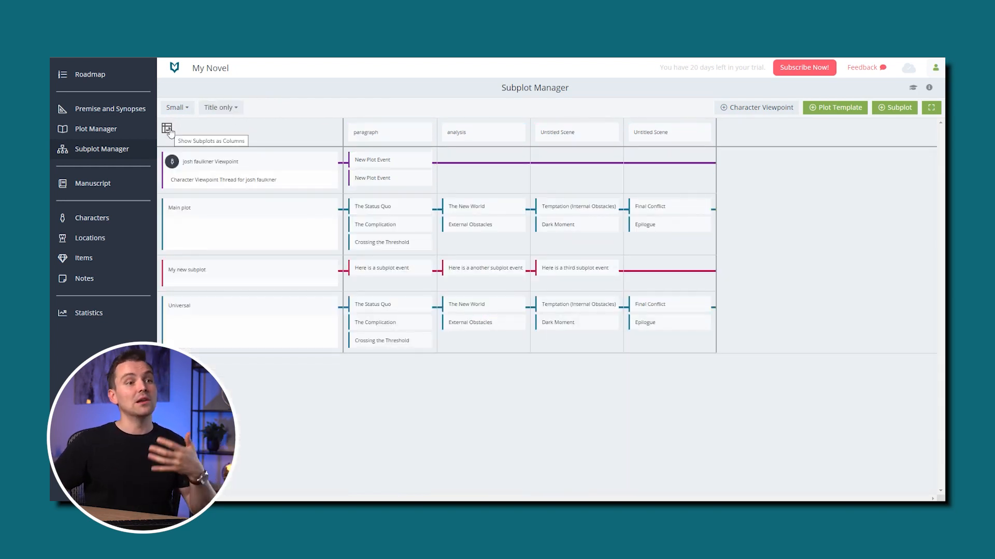
pyautogui.click(169, 130)
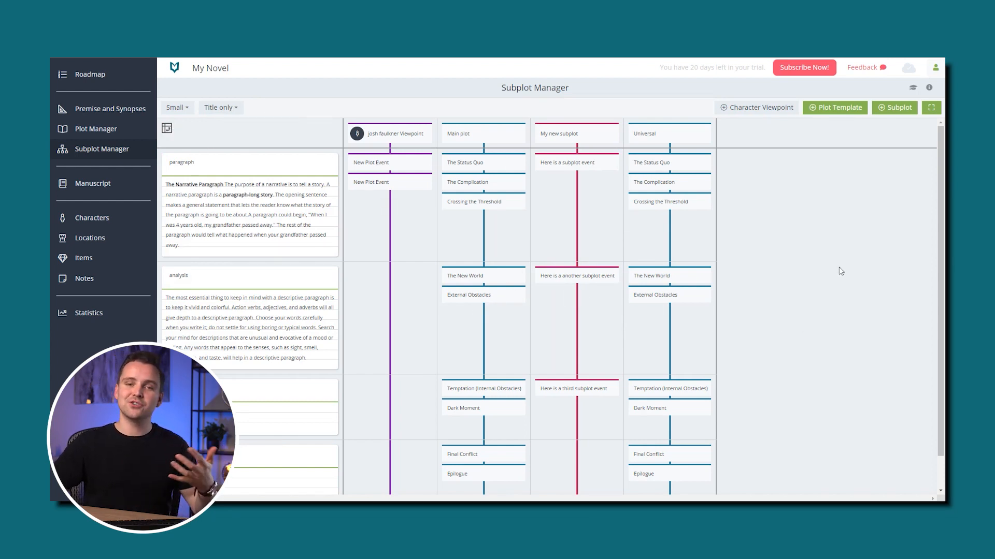
pyautogui.click(931, 107)
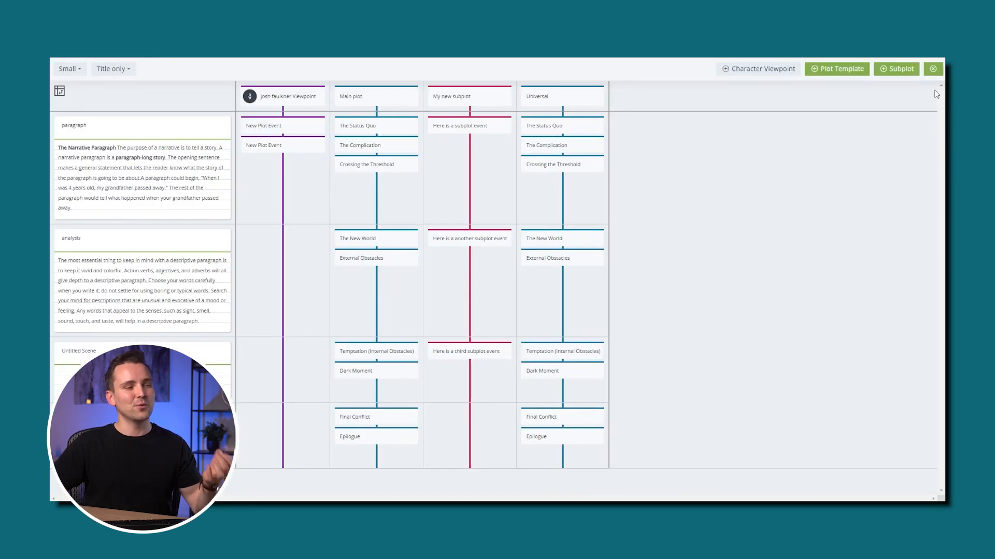